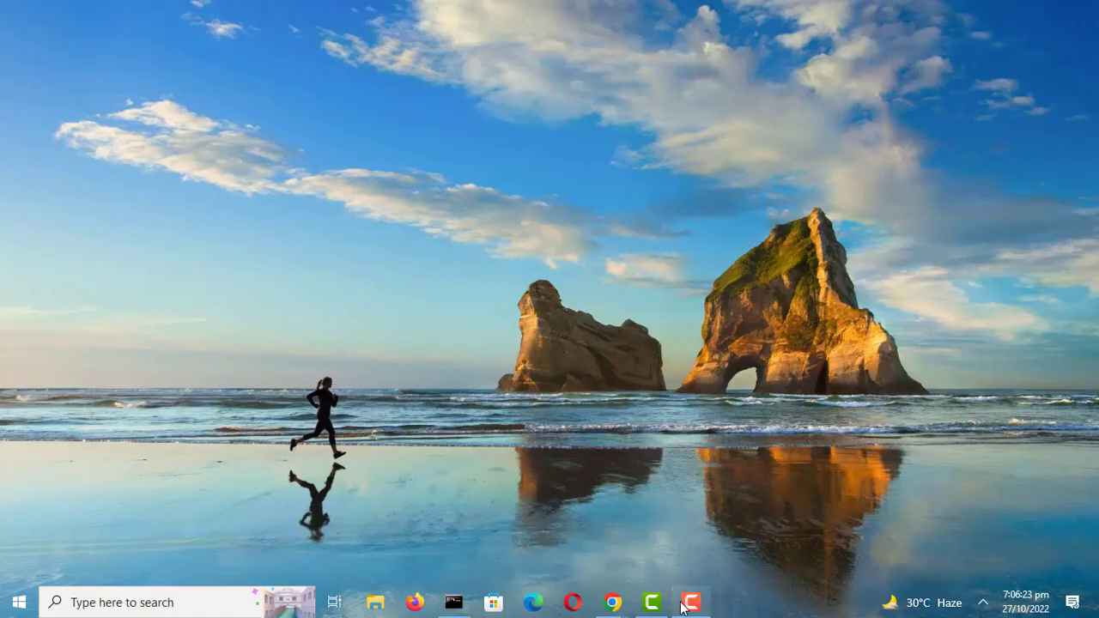
# Step: Launch Chrome from the taskbar so the Google homepage appears
pyautogui.click(689, 603)
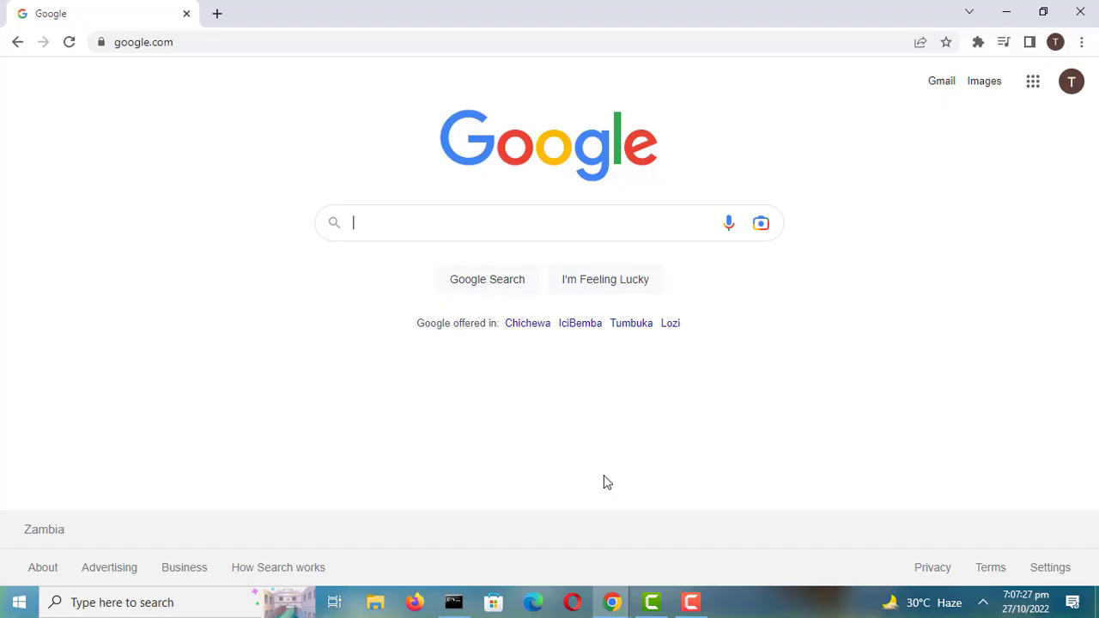
# Step: Search Google for 'openvpn' and open the openvpn.net 'OpenVPN: Business VPN' result
pyautogui.write('open')
pyautogui.write('vpn')
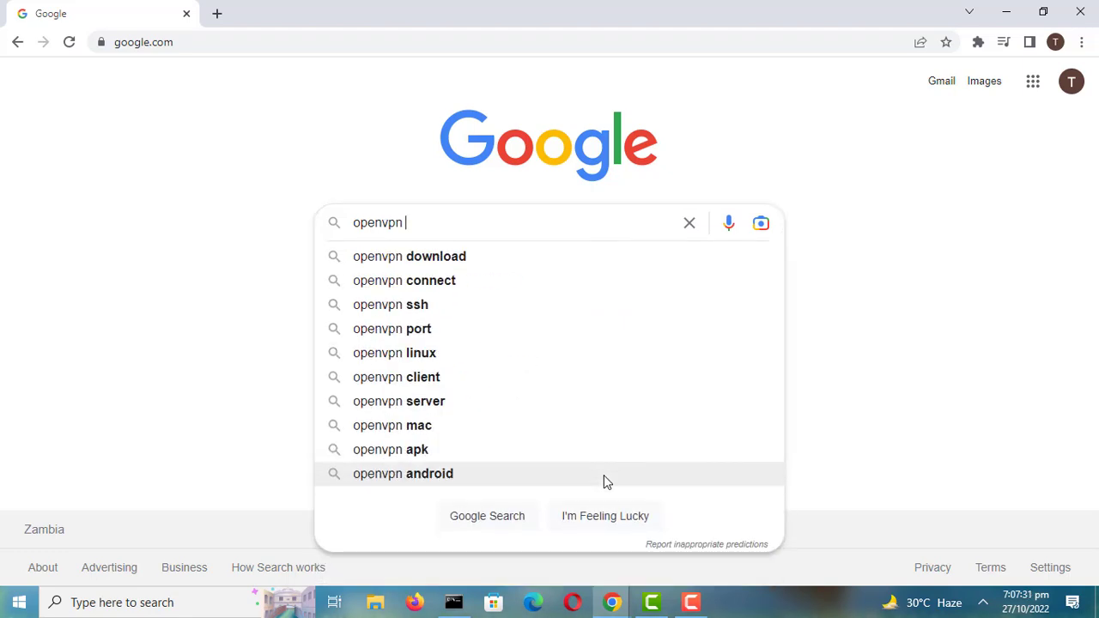
pyautogui.press('Return')
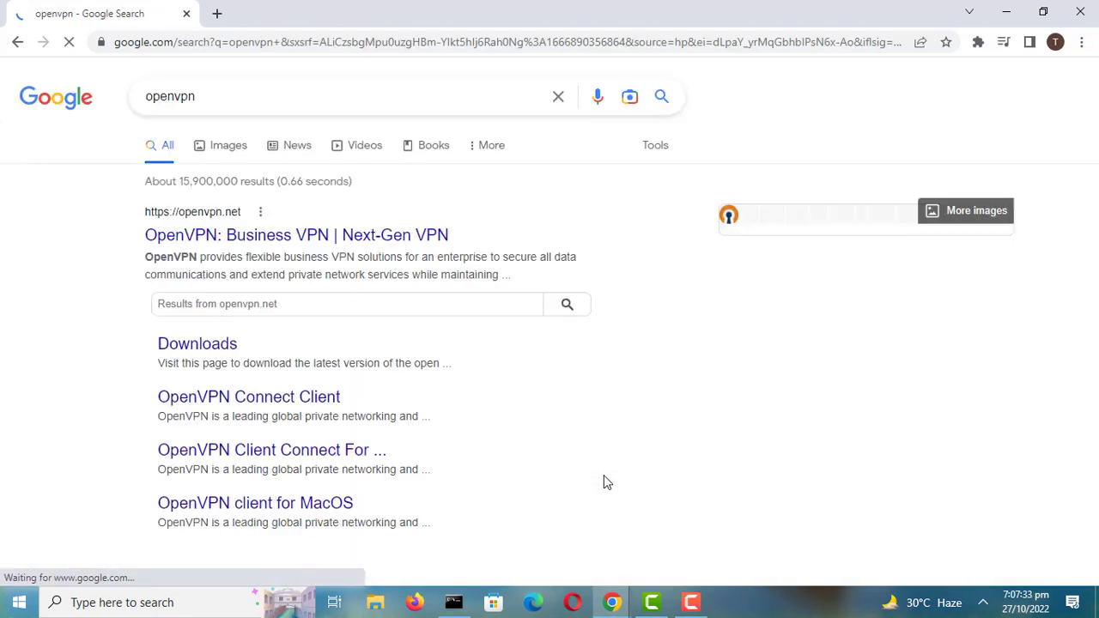
pyautogui.click(415, 240)
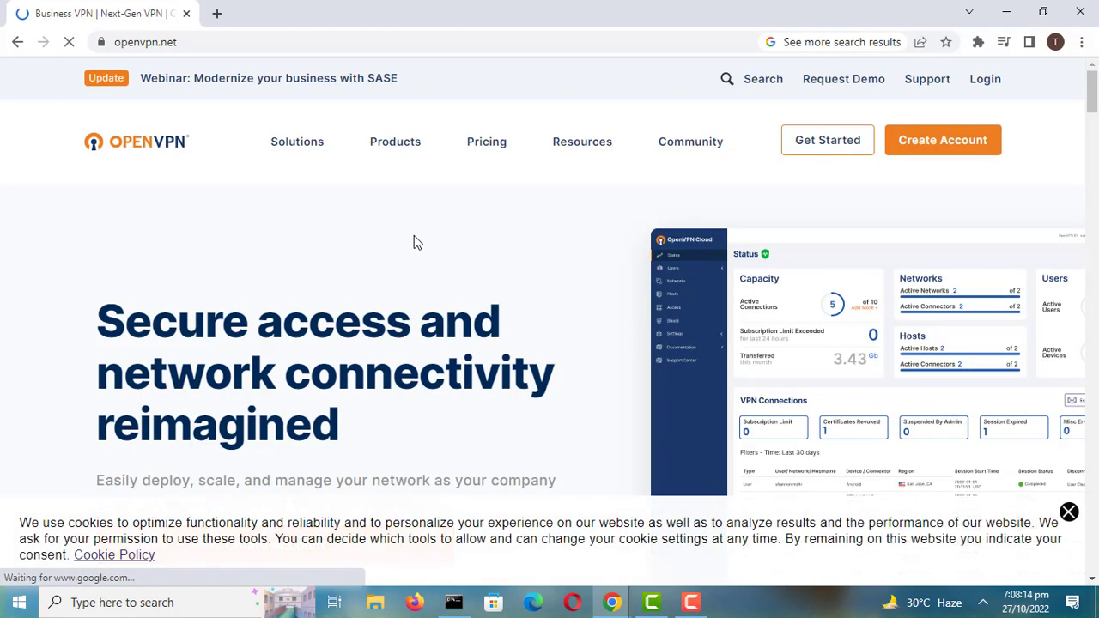
# Step: Go to Community > Downloads and scroll to the OpenVPN 2.5.7 Windows MSI installers
pyautogui.click(678, 149)
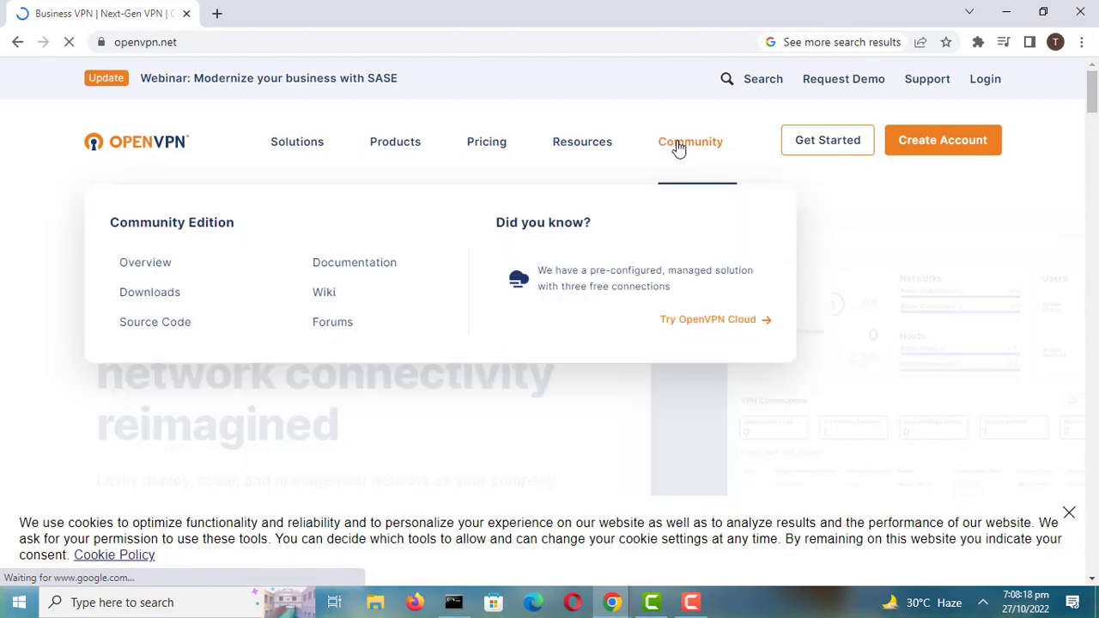
pyautogui.click(177, 300)
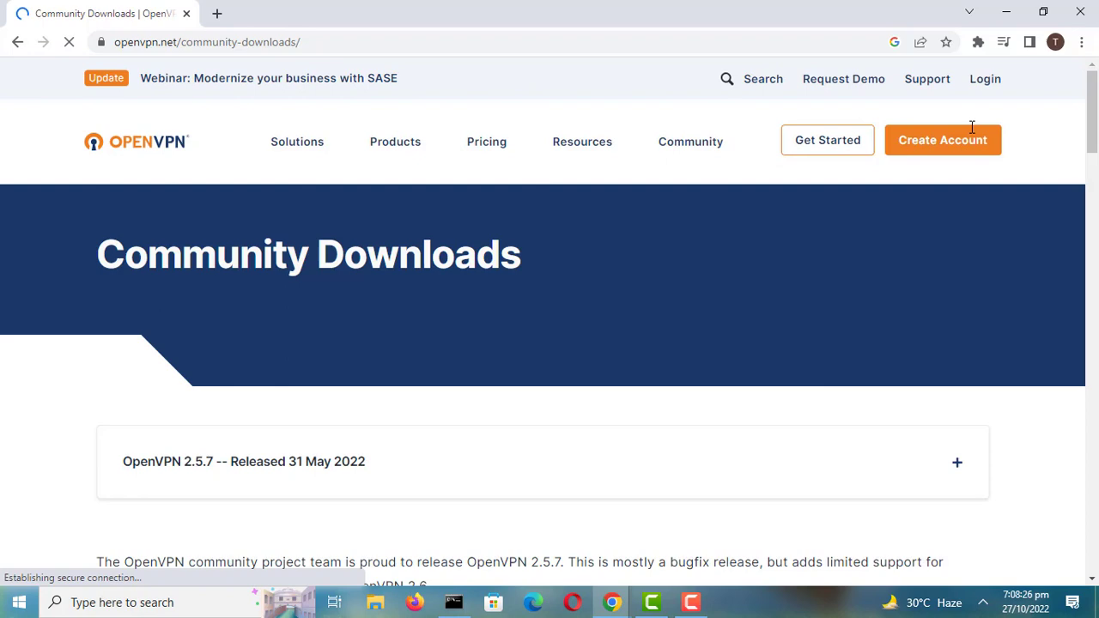
pyautogui.scroll(-3, 1094, 127)
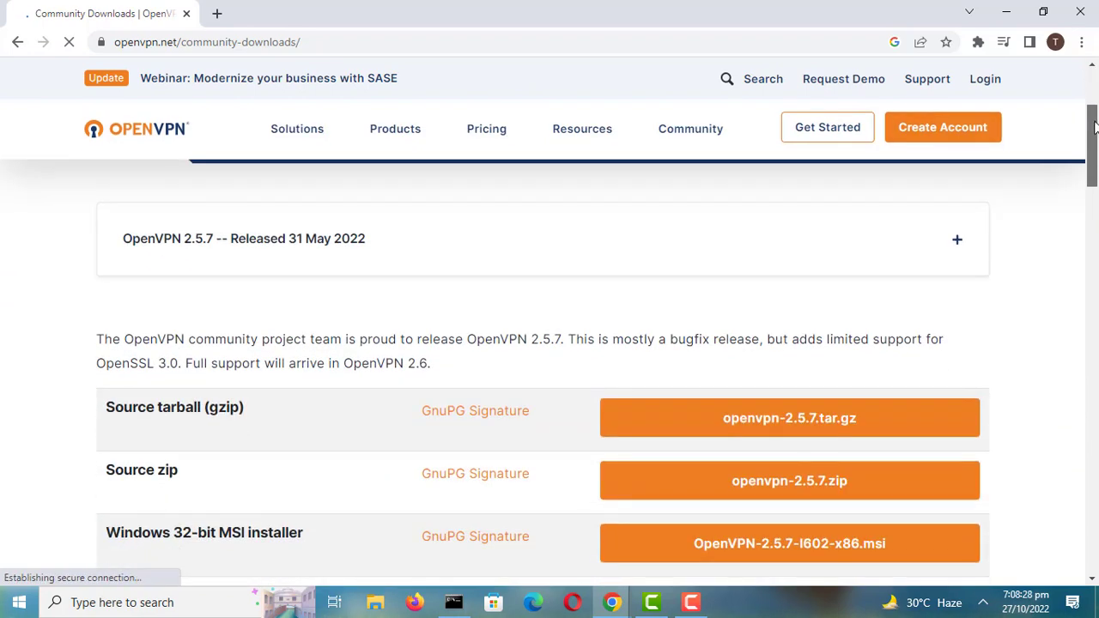
pyautogui.moveTo(1094, 127); pyautogui.dragTo(1093, 148)
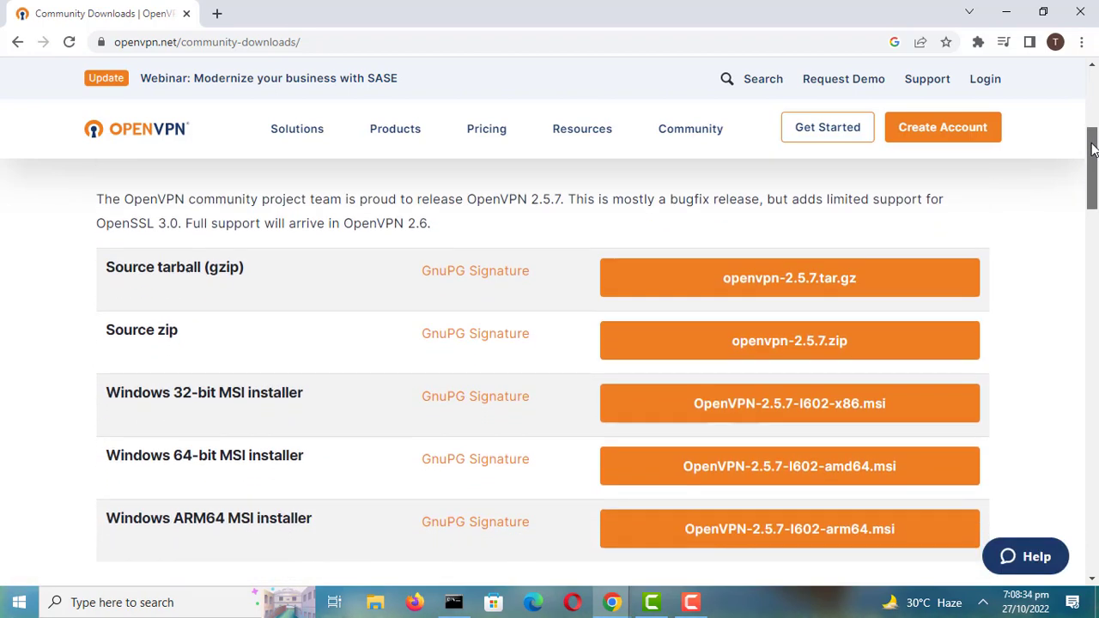
pyautogui.scroll(-1, 685, 430)
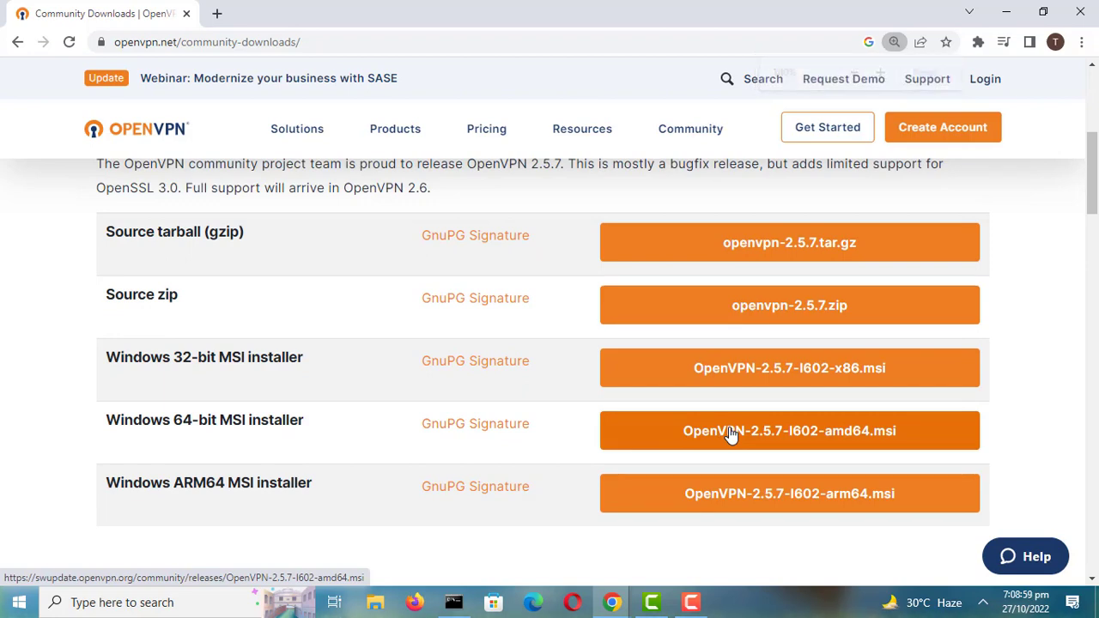
# Step: Download OpenVPN-2.5.7-I602-amd64.msi and open it from the download bar
pyautogui.click(728, 433)
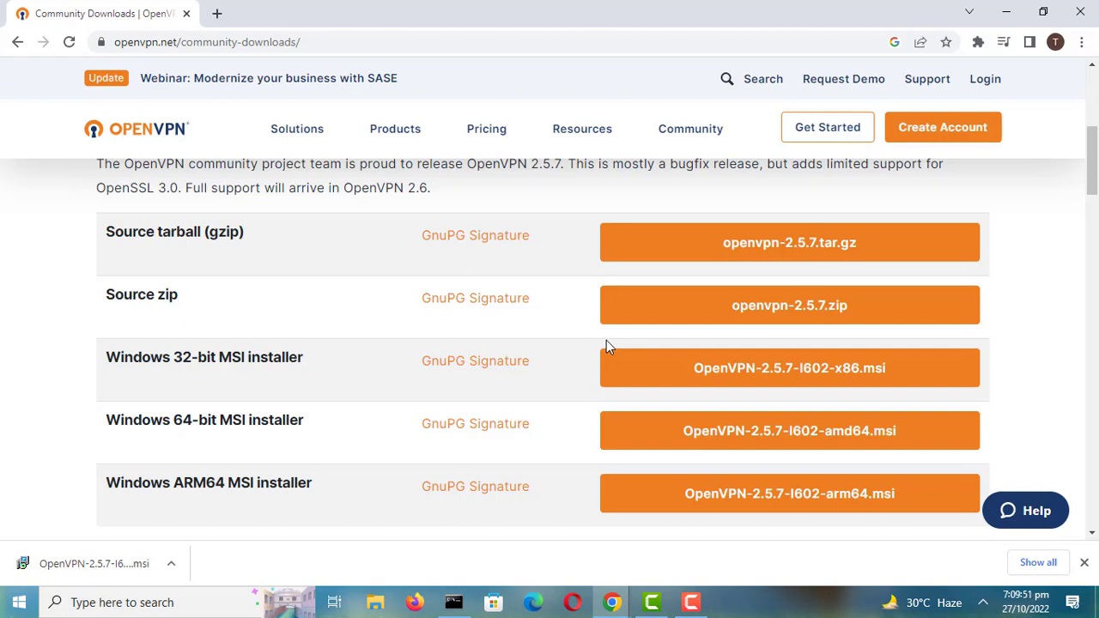
pyautogui.rightClick(112, 573)
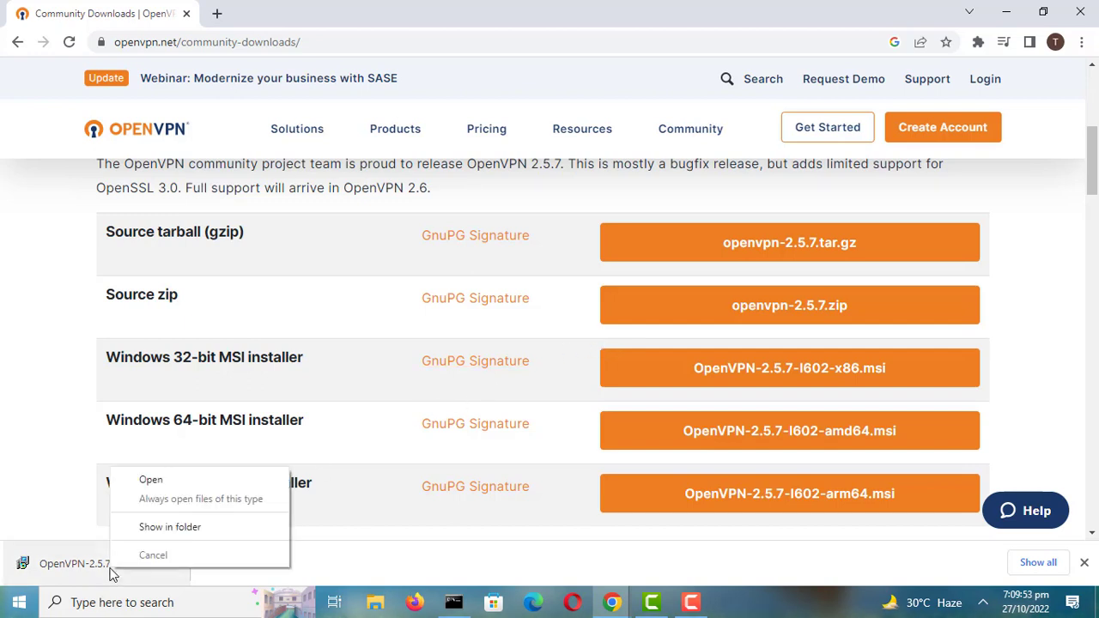
pyautogui.click(148, 481)
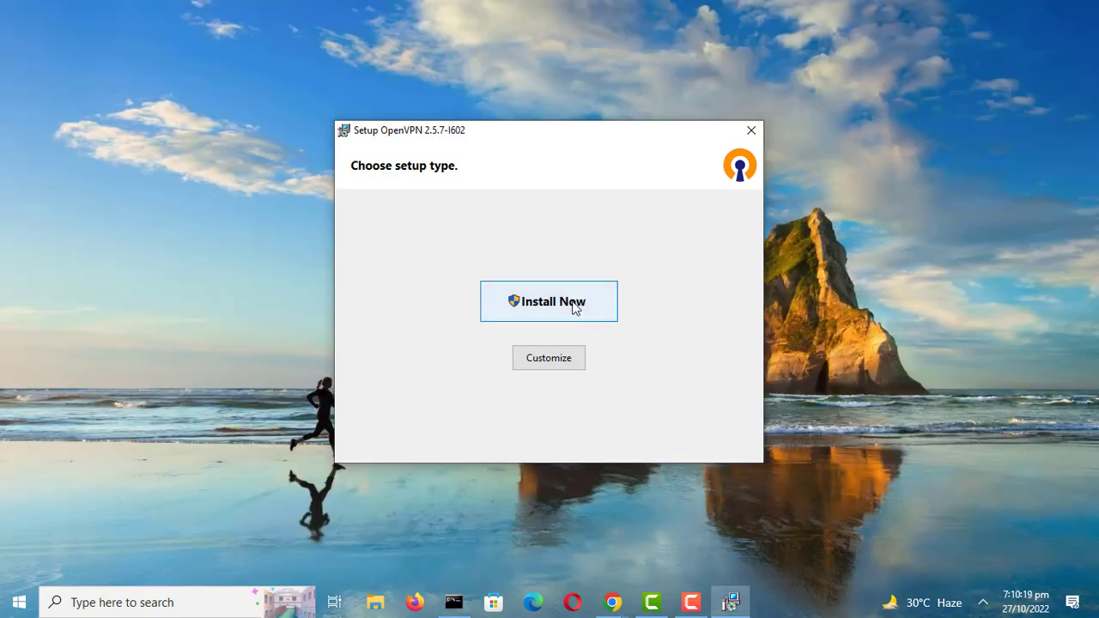
# Step: Install OpenVPN 2.5.7 with Install Now and close the installer once completed
pyautogui.click(572, 301)
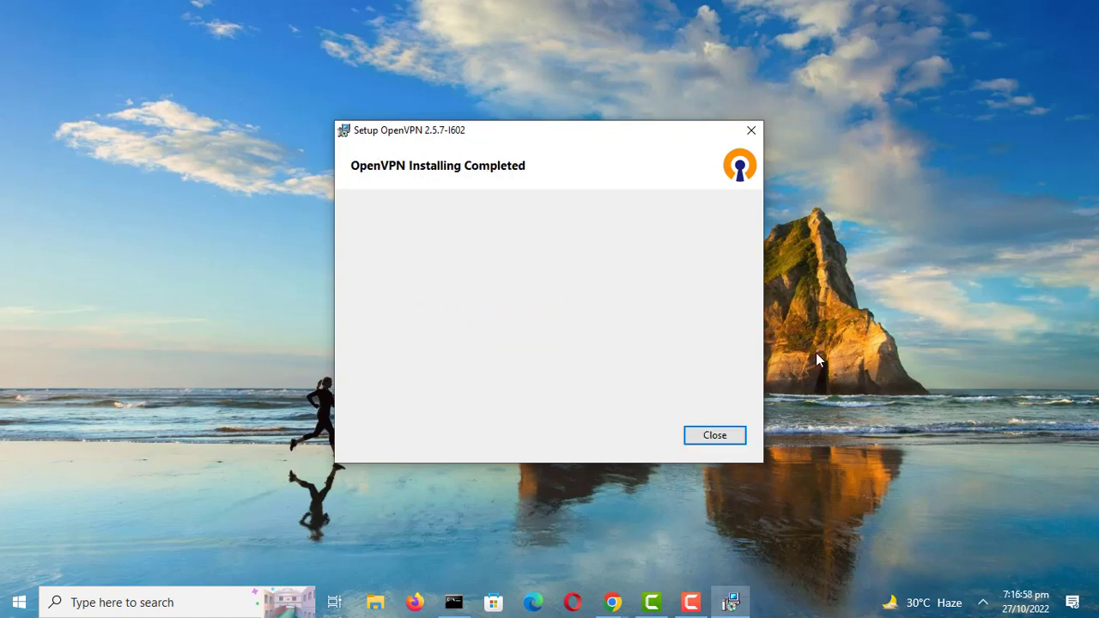
pyautogui.click(727, 429)
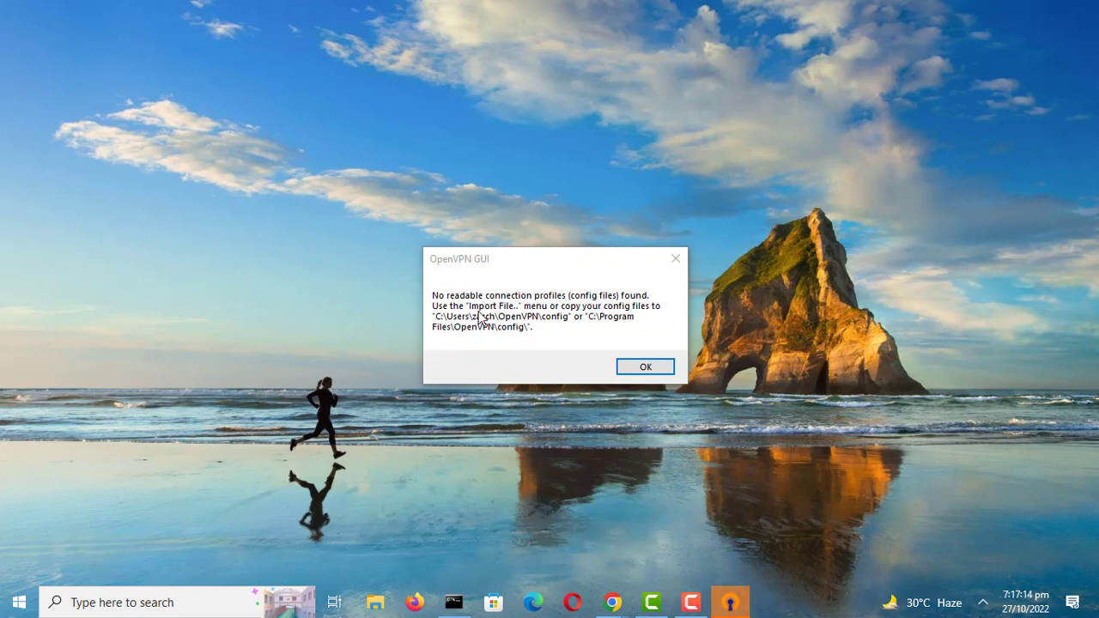
# Step: Dismiss the no-profiles warning and bring up the OpenVPN GUI tray menu with Import
pyautogui.click(644, 366)
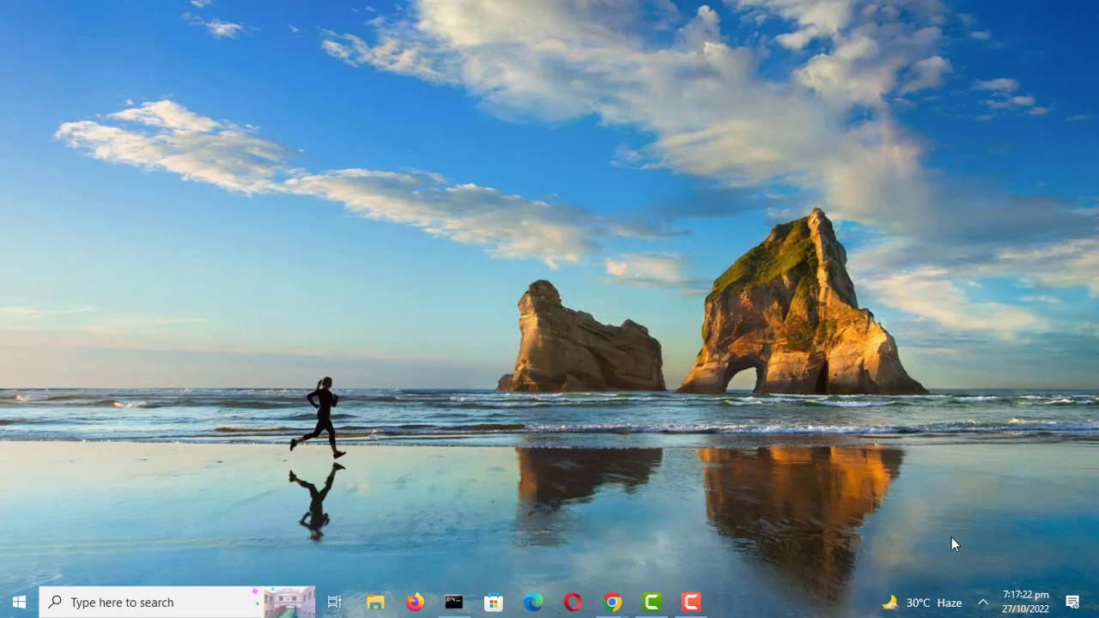
pyautogui.click(982, 603)
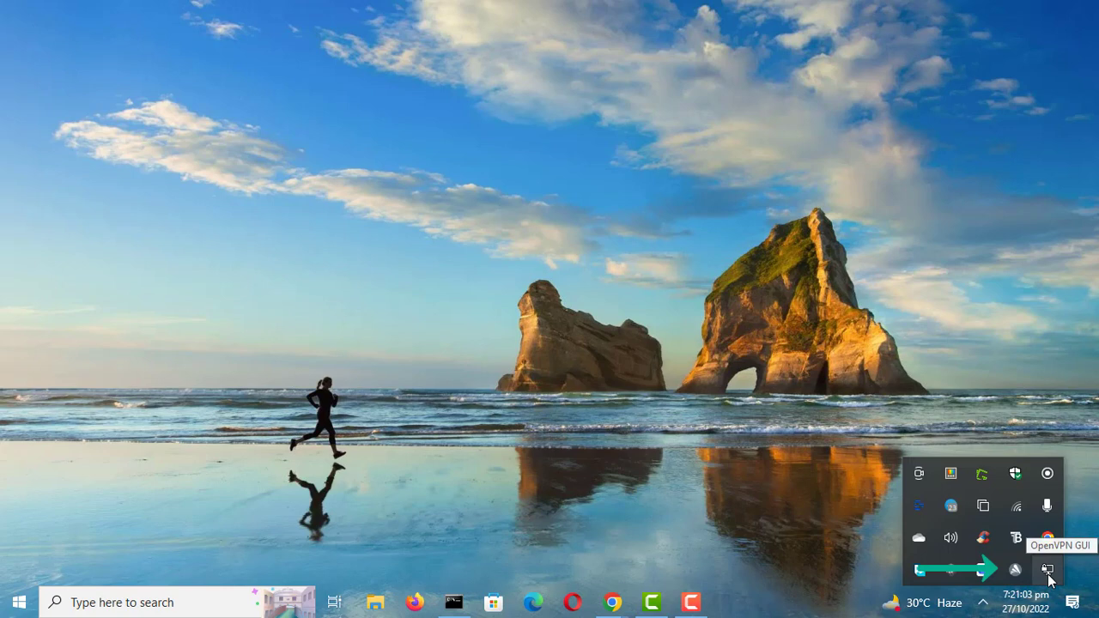
pyautogui.rightClick(1048, 574)
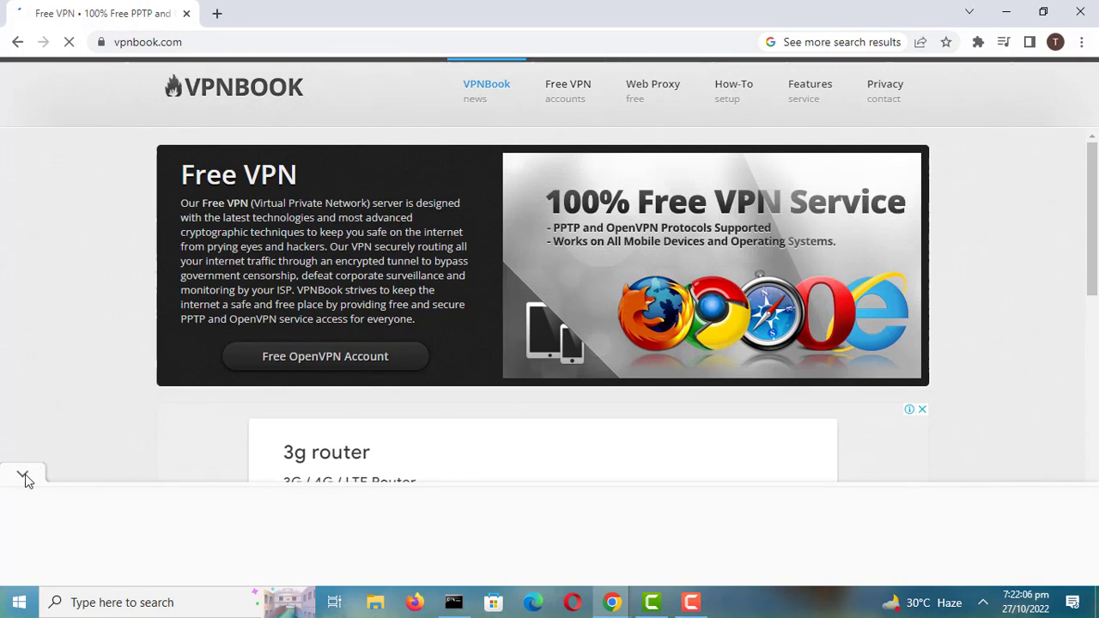
# Step: Collapse the bottom ad and show VPNBook's OpenVPN tab under 'Free OpenVPN and PPTP VPN'
pyautogui.click(25, 474)
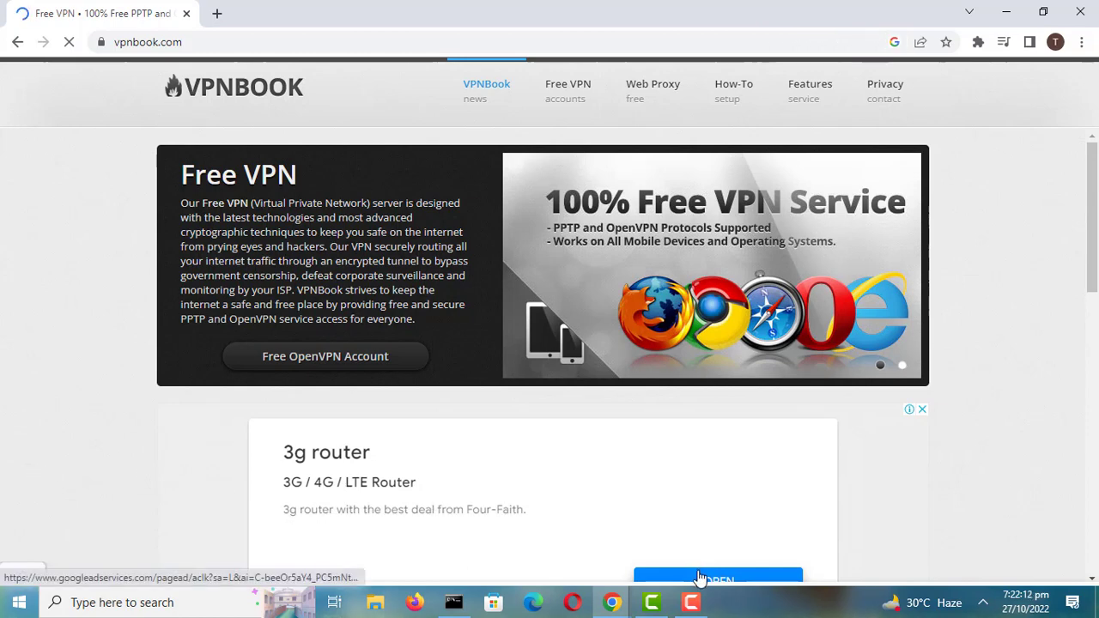
pyautogui.scroll(-2, 700, 576)
pyautogui.scroll(-3, 700, 576)
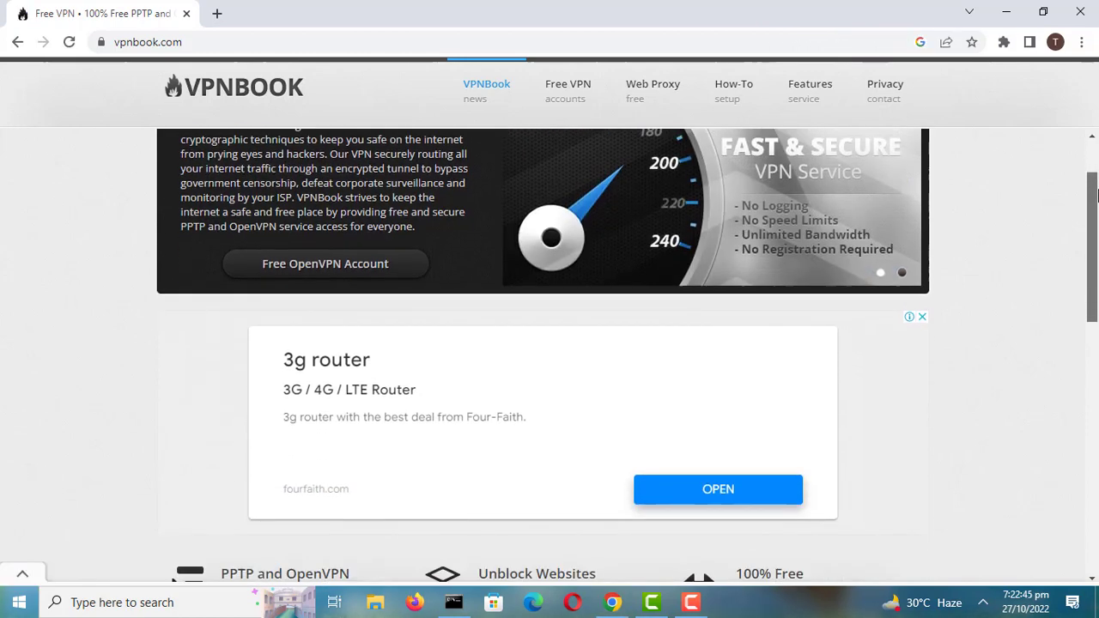
pyautogui.moveTo(1094, 221); pyautogui.dragTo(1096, 357)
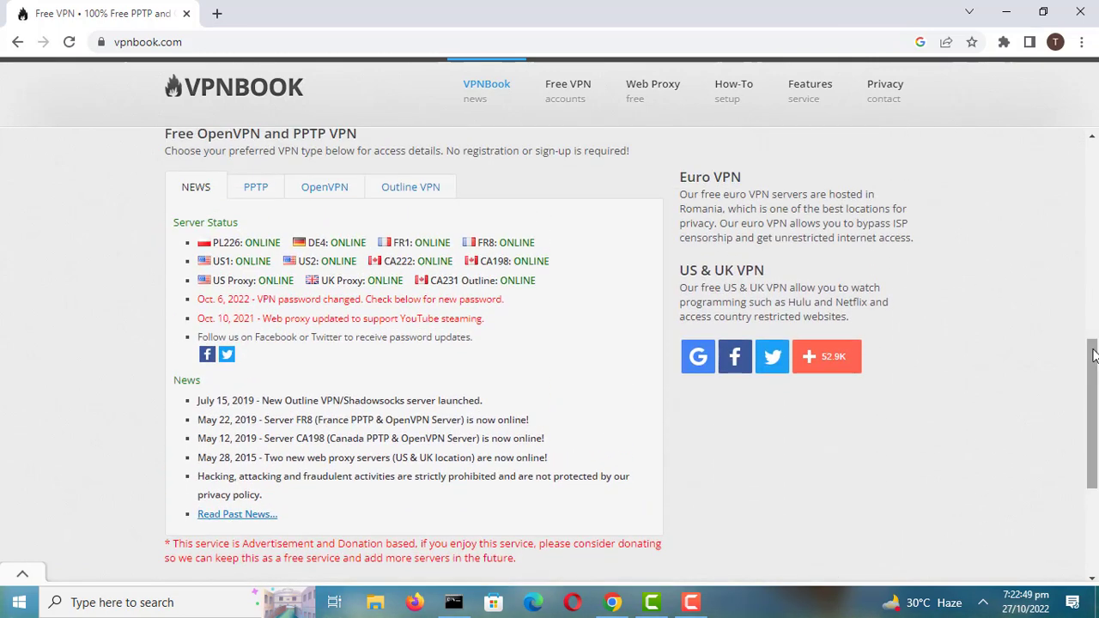
pyautogui.click(327, 188)
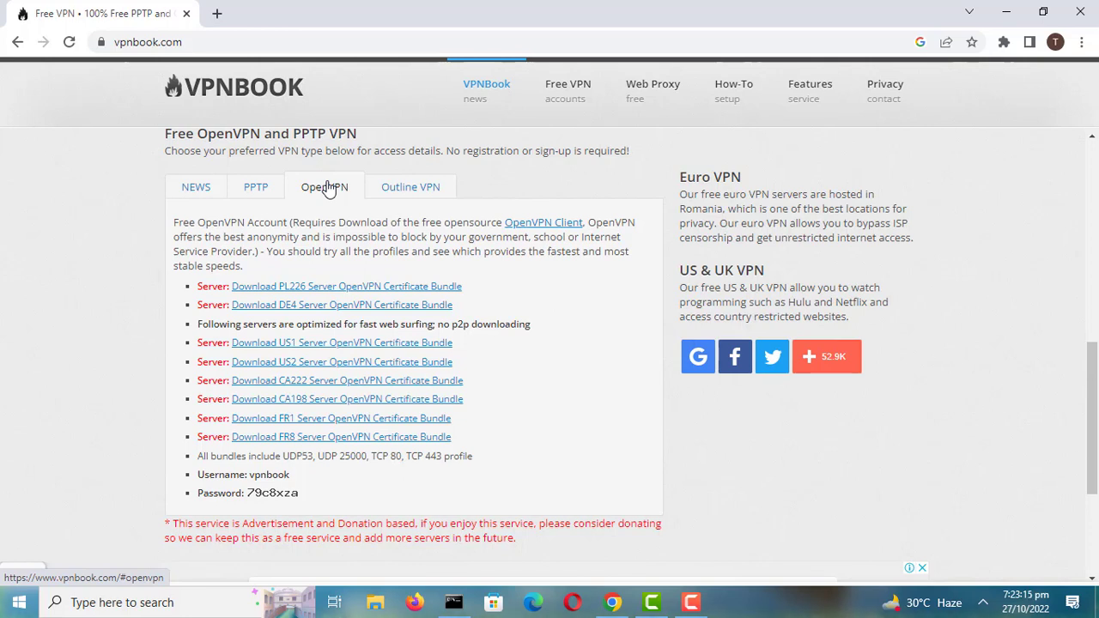
# Step: Note the VPNBook login username and password, then download the US1 Server OpenVPN Certificate Bundle
pyautogui.doubleClick(252, 475)
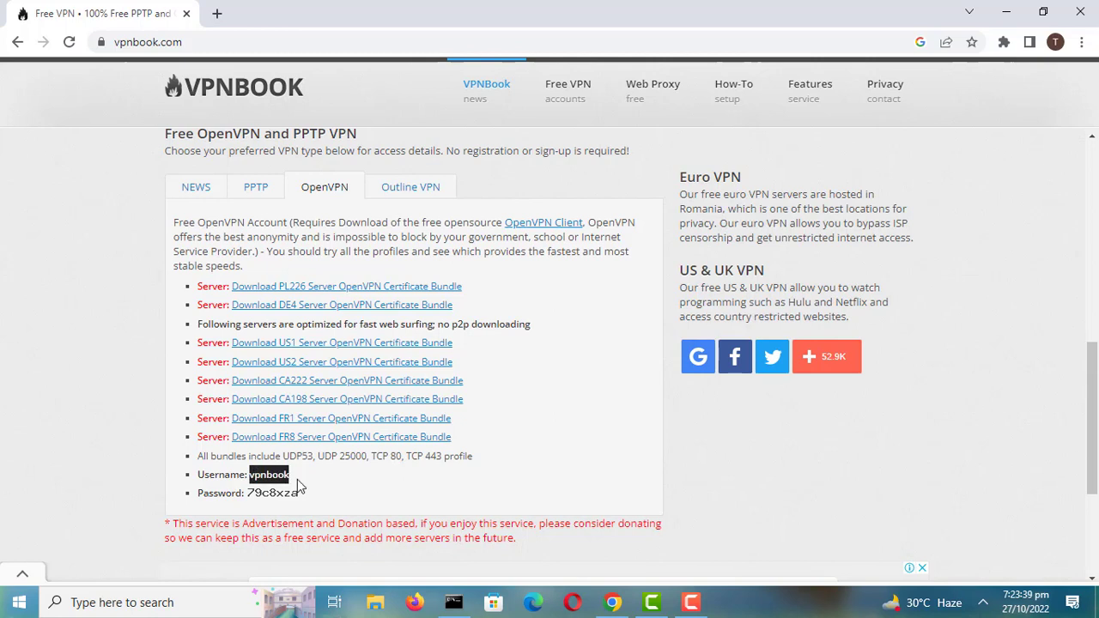
pyautogui.moveTo(250, 496); pyautogui.dragTo(293, 502)
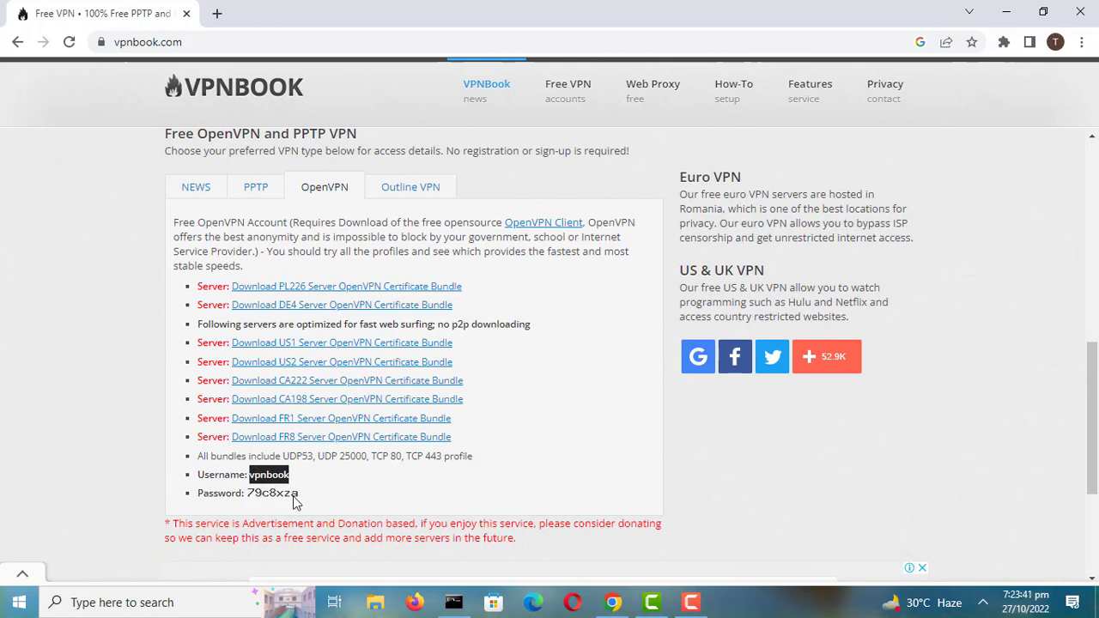
pyautogui.click(305, 482)
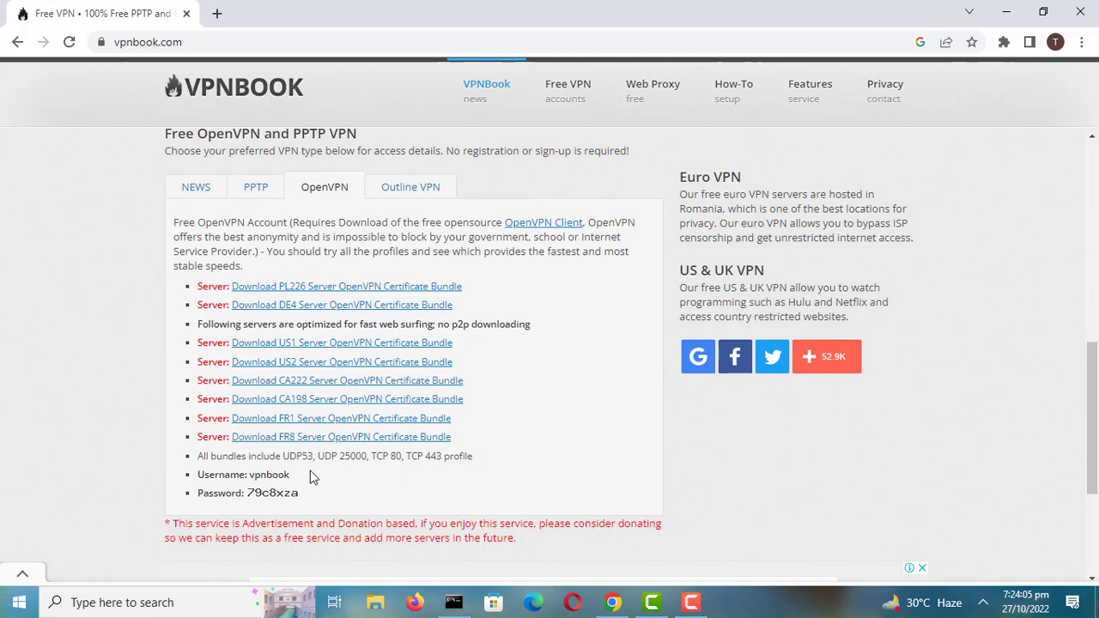
pyautogui.click(342, 344)
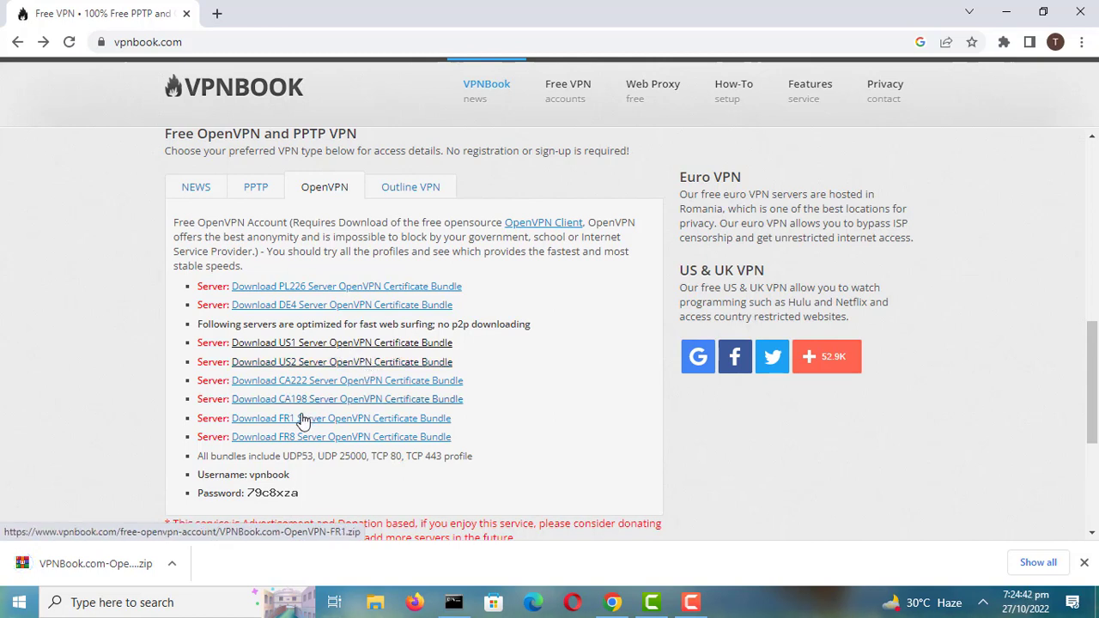
# Step: Show the US1 zip in its folder and Extract Here to get four vpnbook-us1 .ovpn files
pyautogui.rightClick(102, 578)
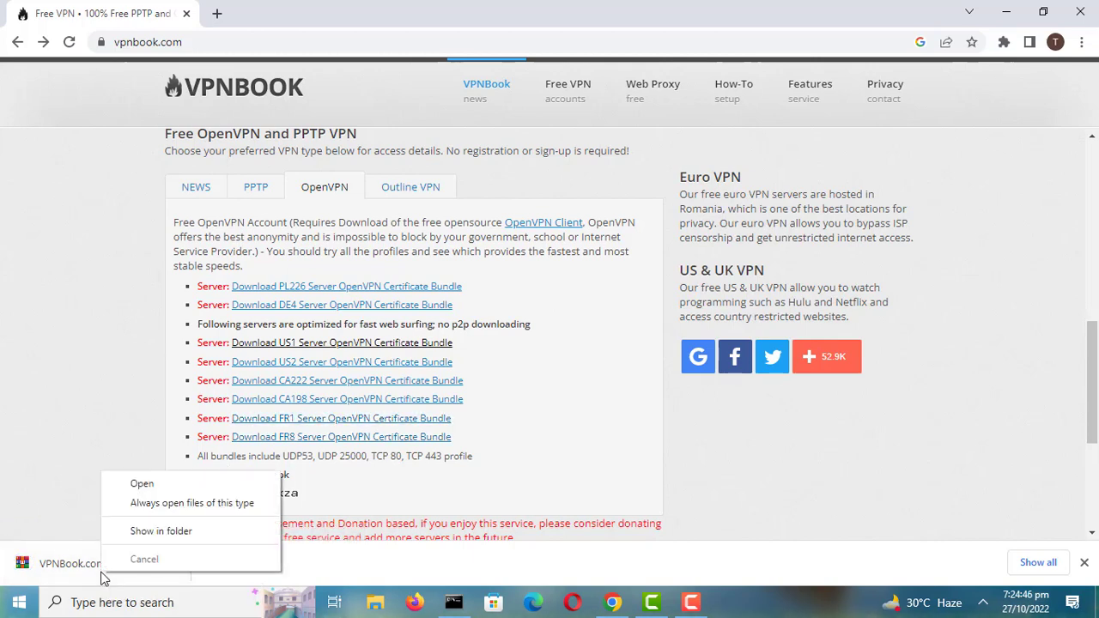
pyautogui.click(141, 534)
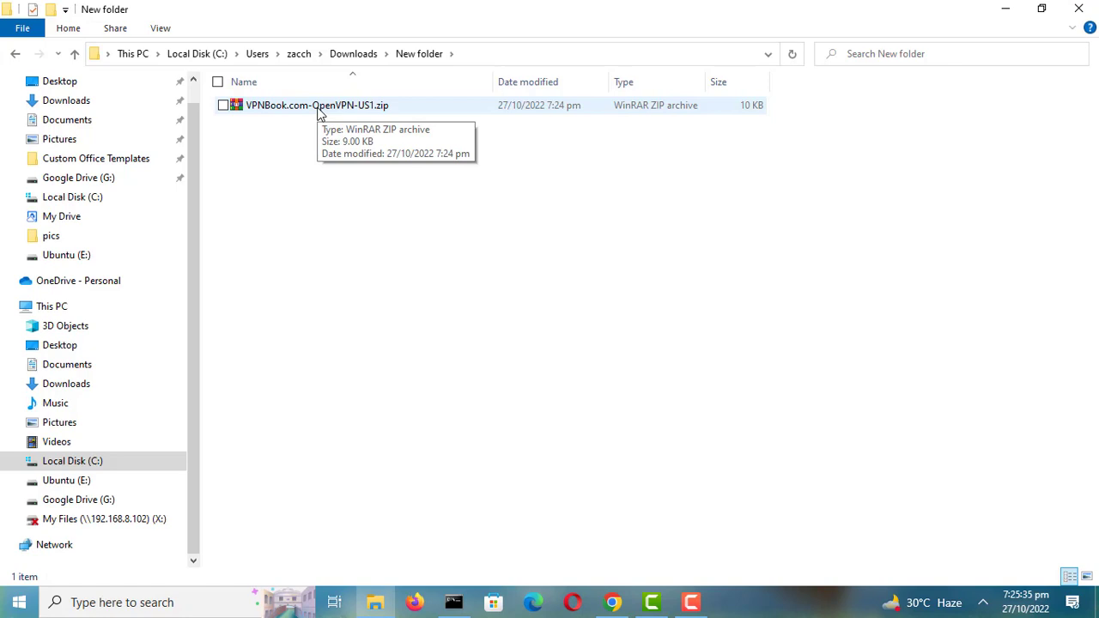
pyautogui.rightClick(318, 111)
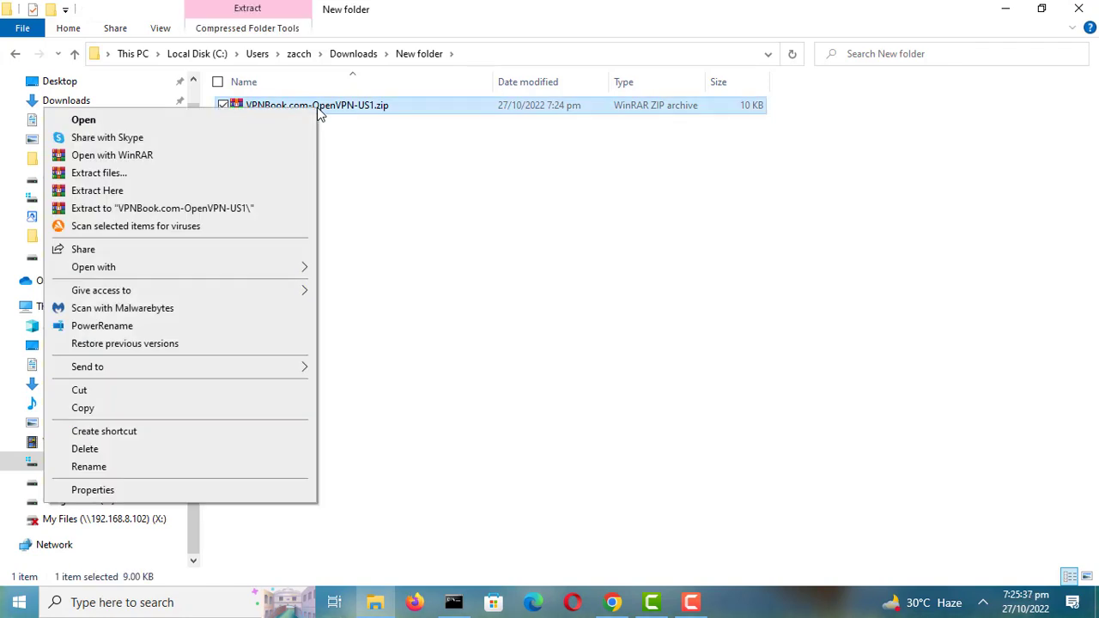
pyautogui.click(262, 192)
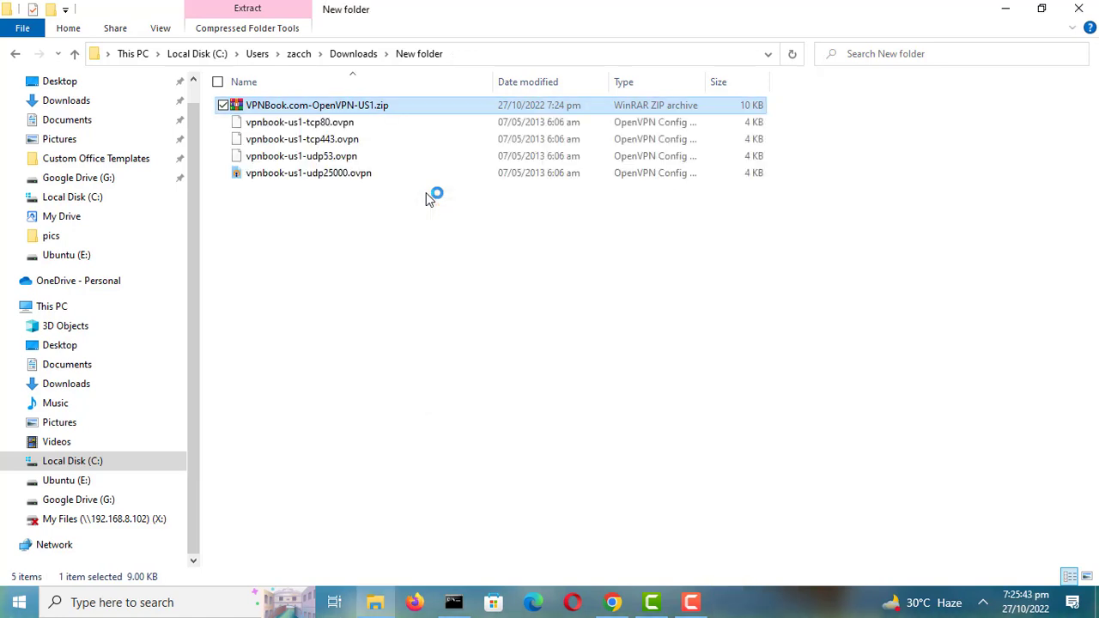
pyautogui.click(490, 281)
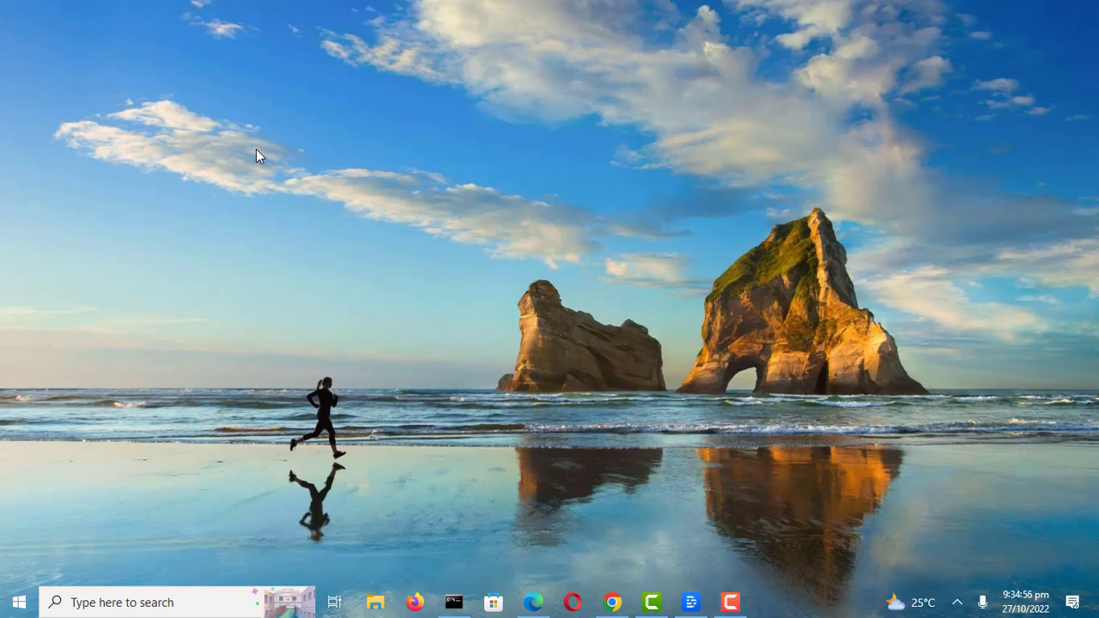
# Step: From the OpenVPN GUI tray icon menu, choose Import > Import file for the vpnbook-us1 configs
pyautogui.click(957, 602)
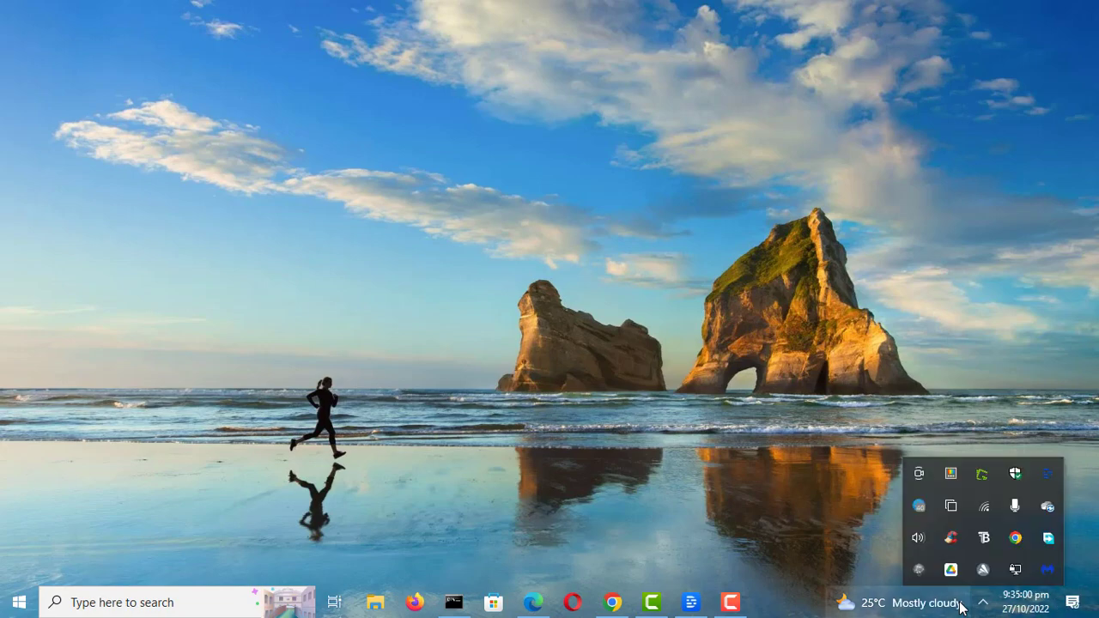
pyautogui.rightClick(1014, 571)
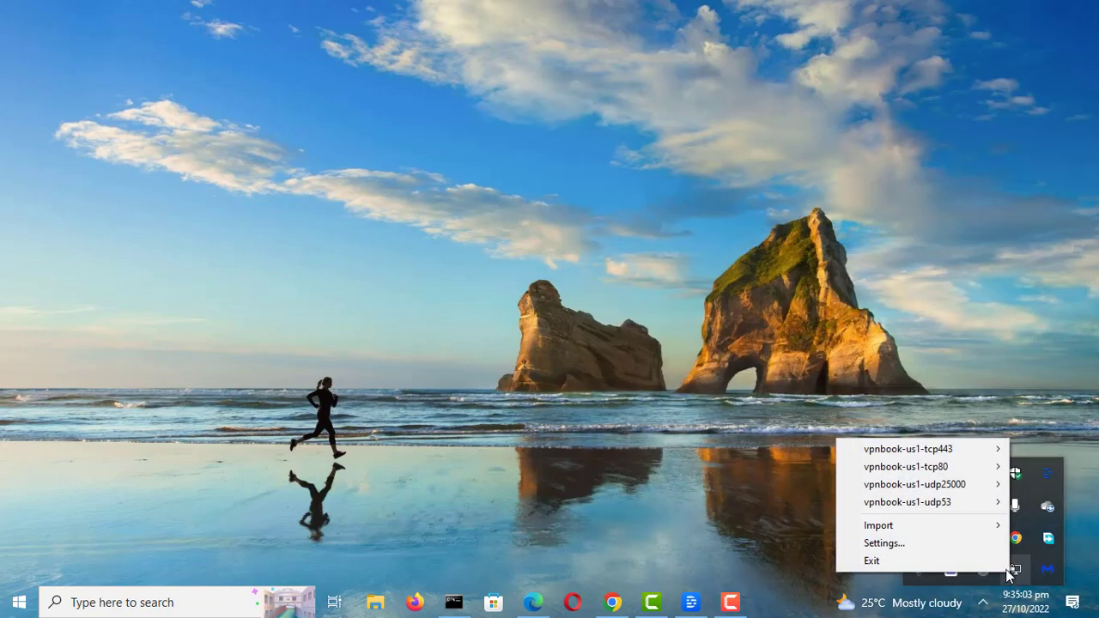
pyautogui.moveTo(919, 525)
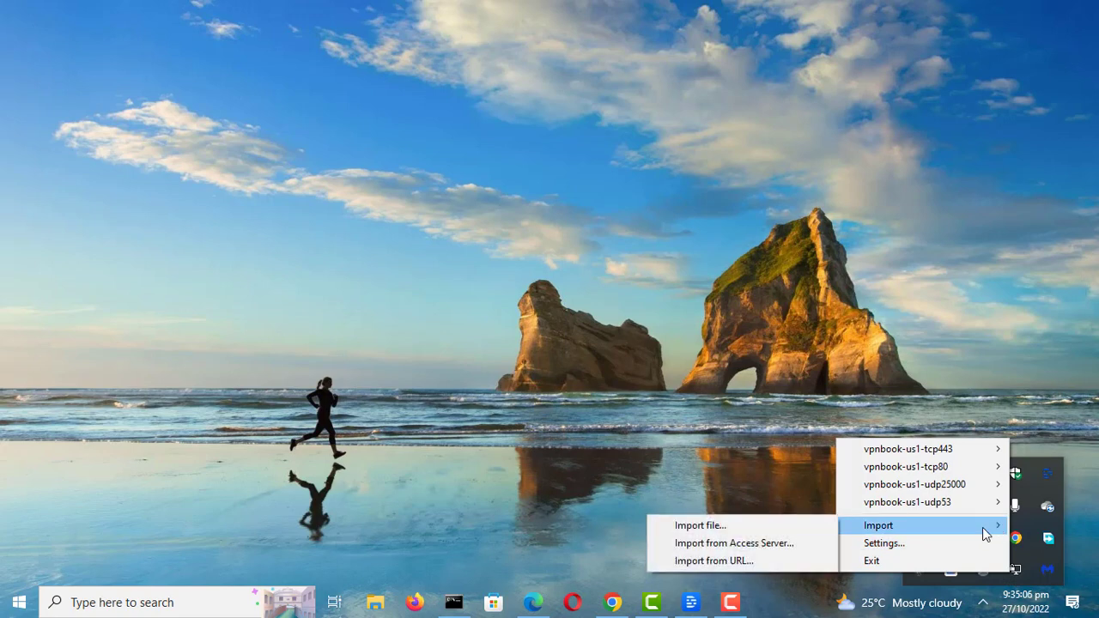
pyautogui.click(796, 526)
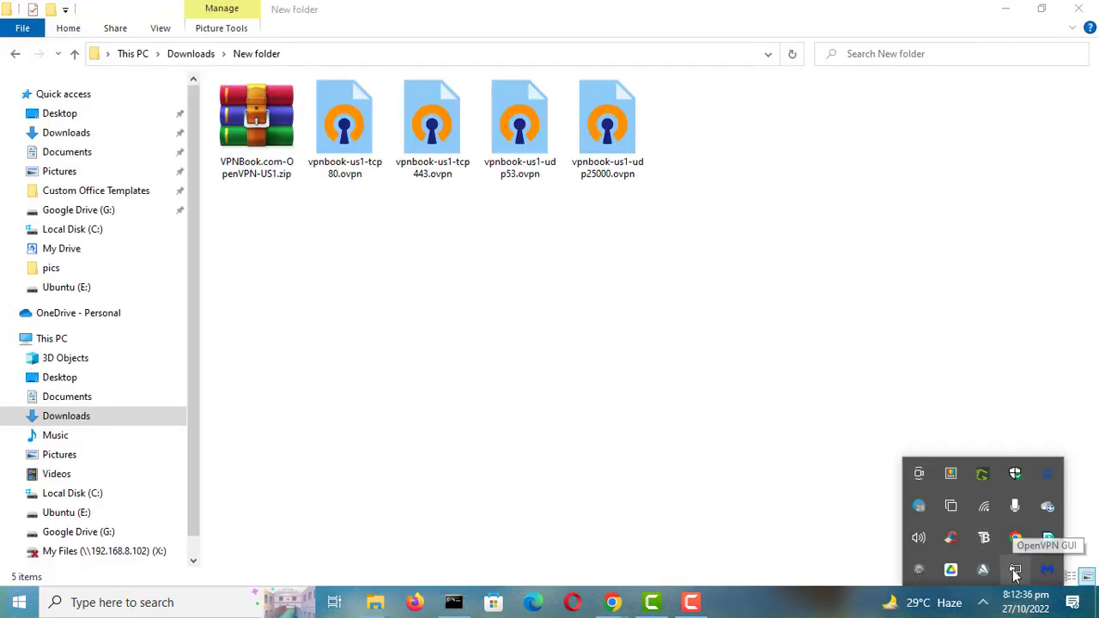
# Step: Connect the vpnbook-us1-udp53 profile from the OpenVPN tray menu to bring up its login prompt
pyautogui.rightClick(1015, 572)
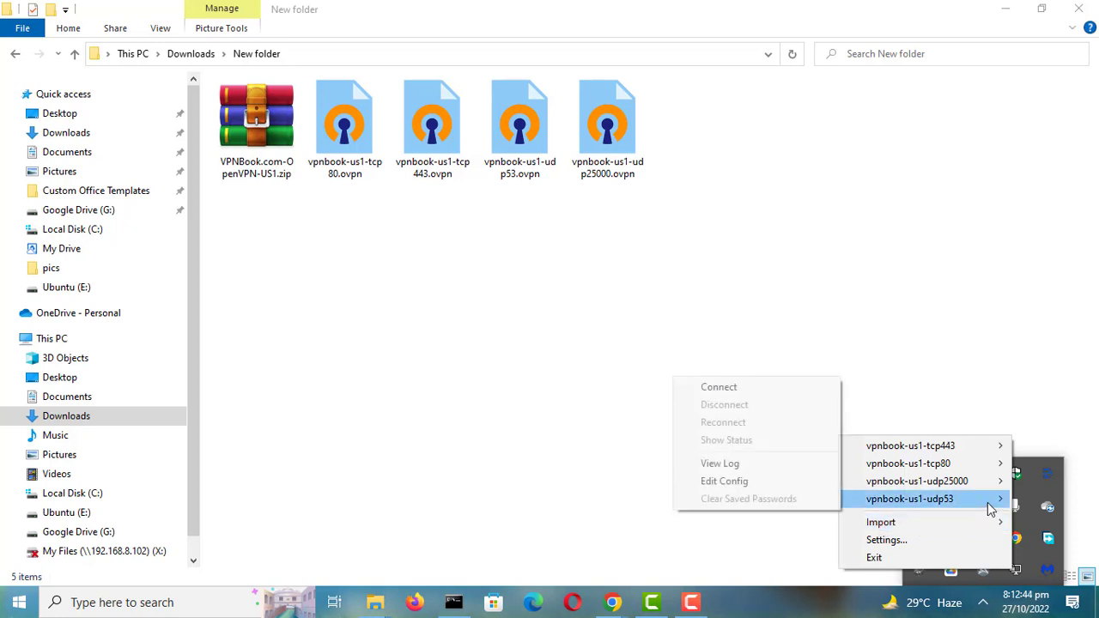
pyautogui.moveTo(910, 499)
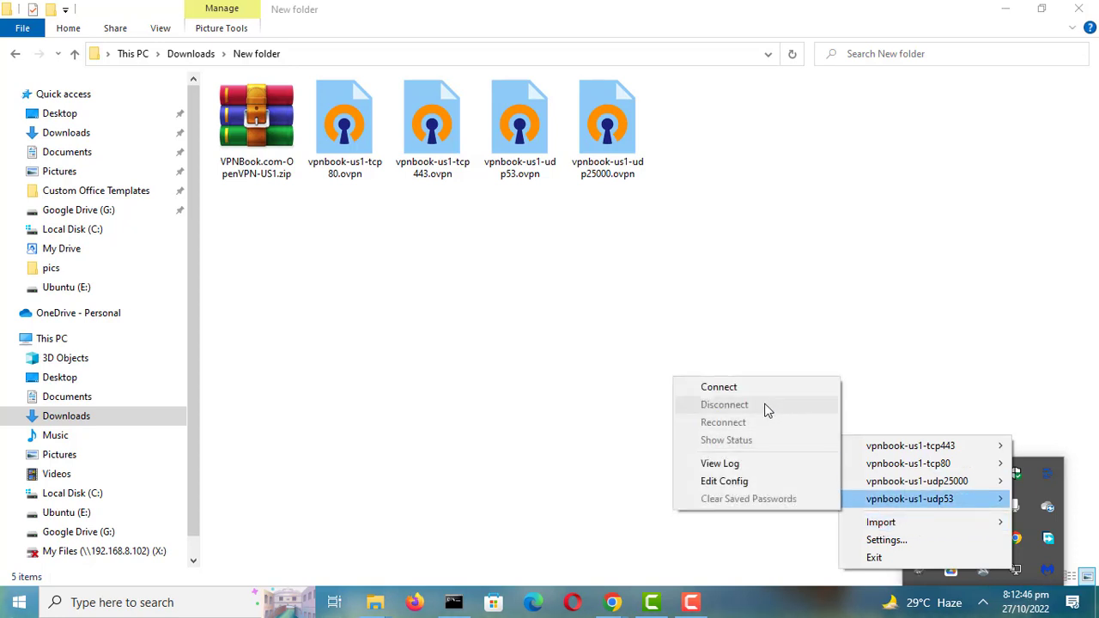
pyautogui.click(769, 397)
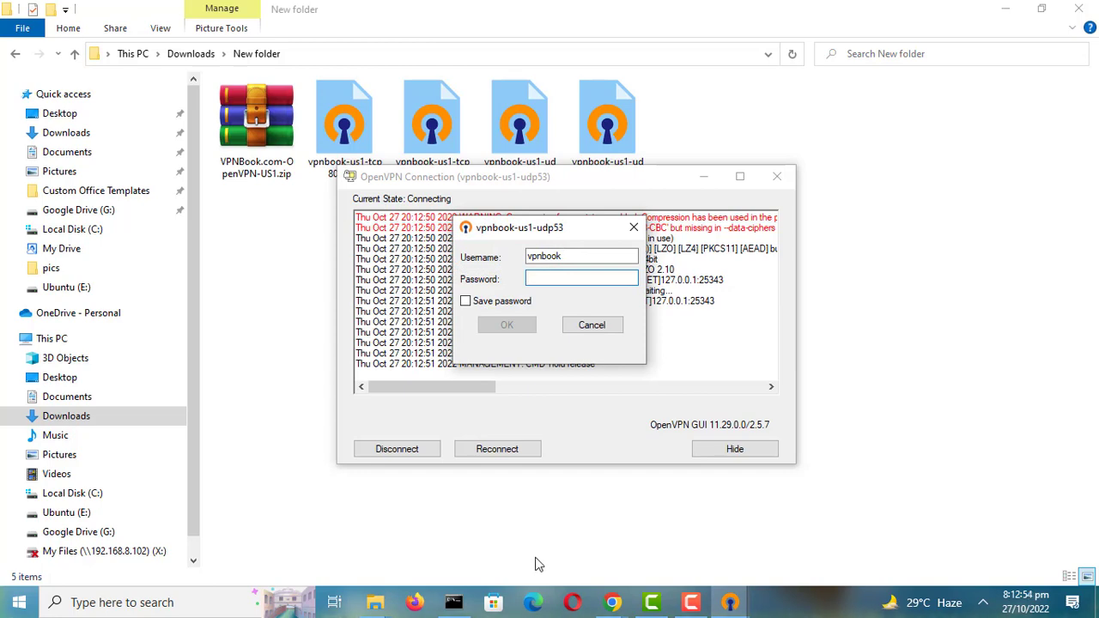
# Step: Enter the VPN password from the VPNBook page into the udp53 login prompt and submit it
pyautogui.click(613, 602)
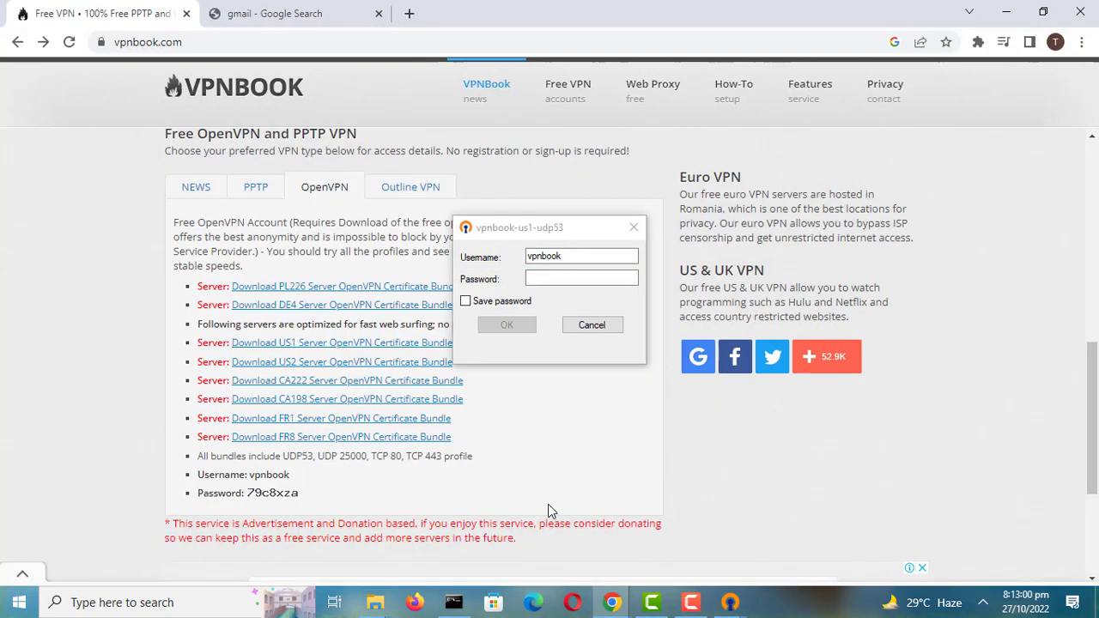
pyautogui.click(538, 279)
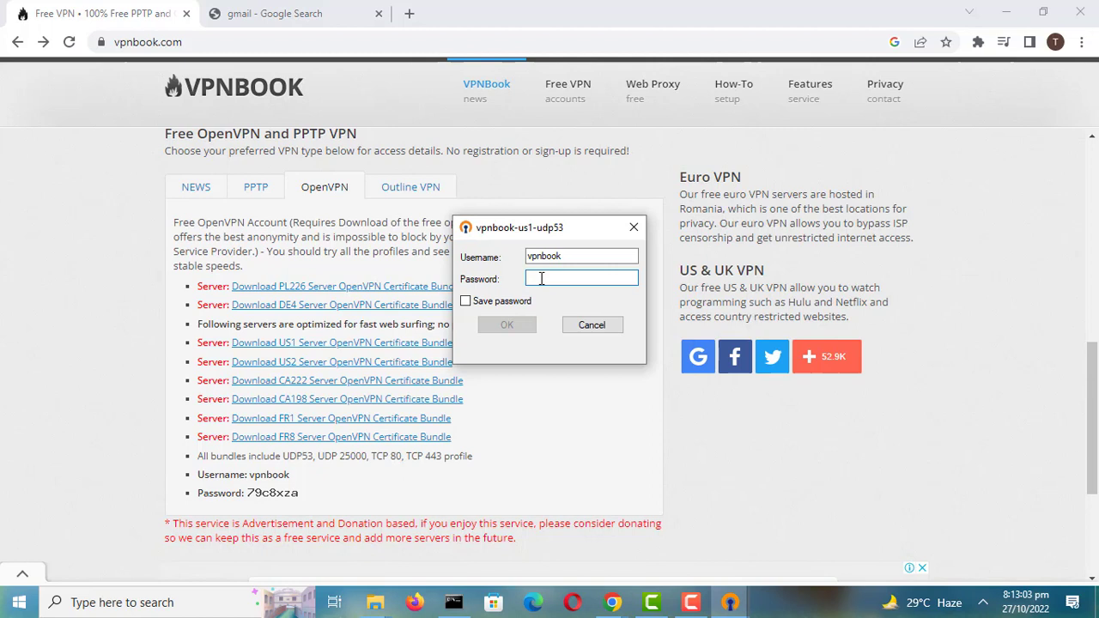
pyautogui.write('7')
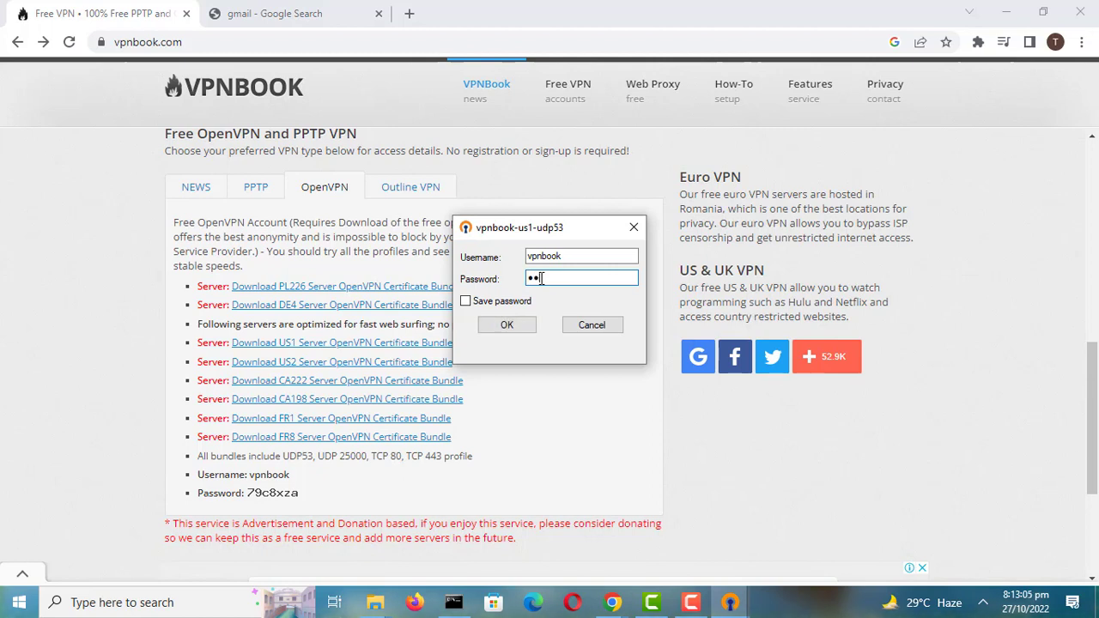
pyautogui.write('c8')
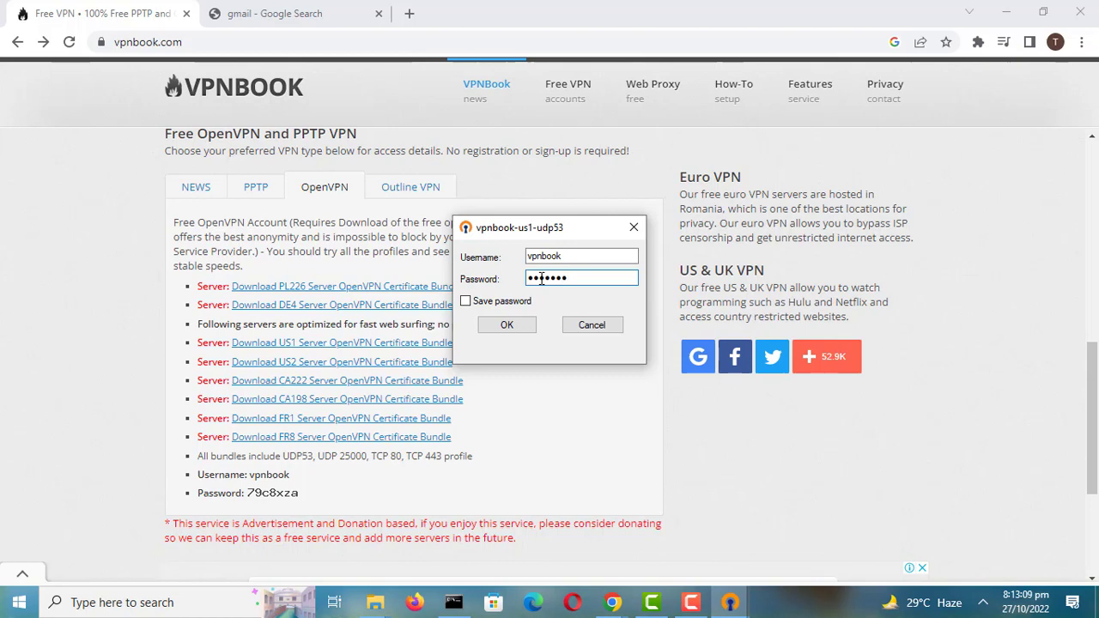
pyautogui.click(505, 325)
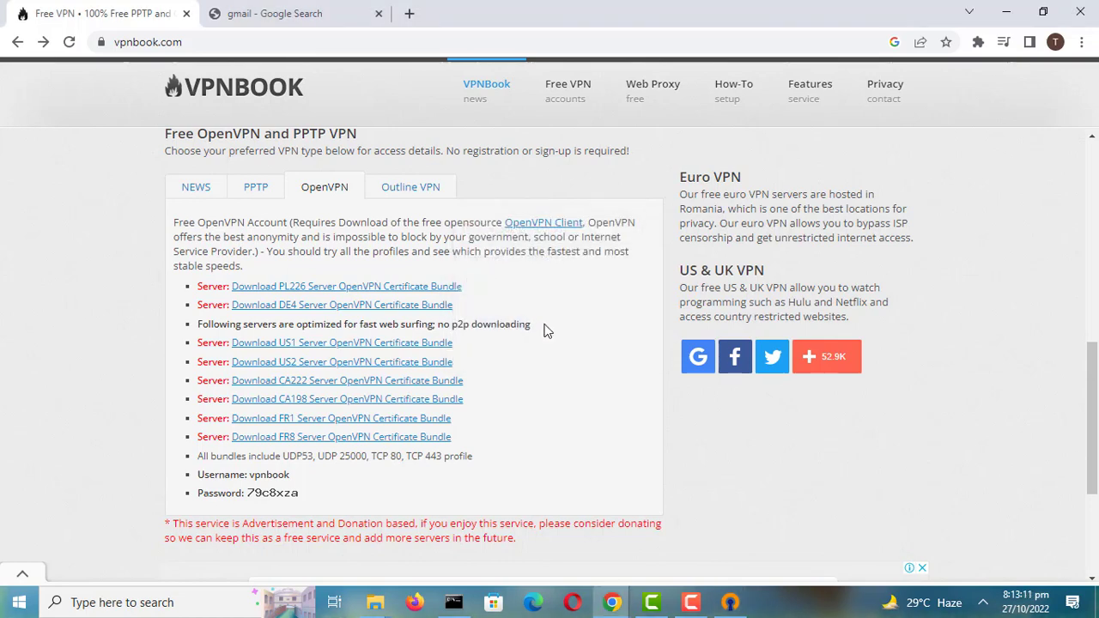
pyautogui.click(982, 602)
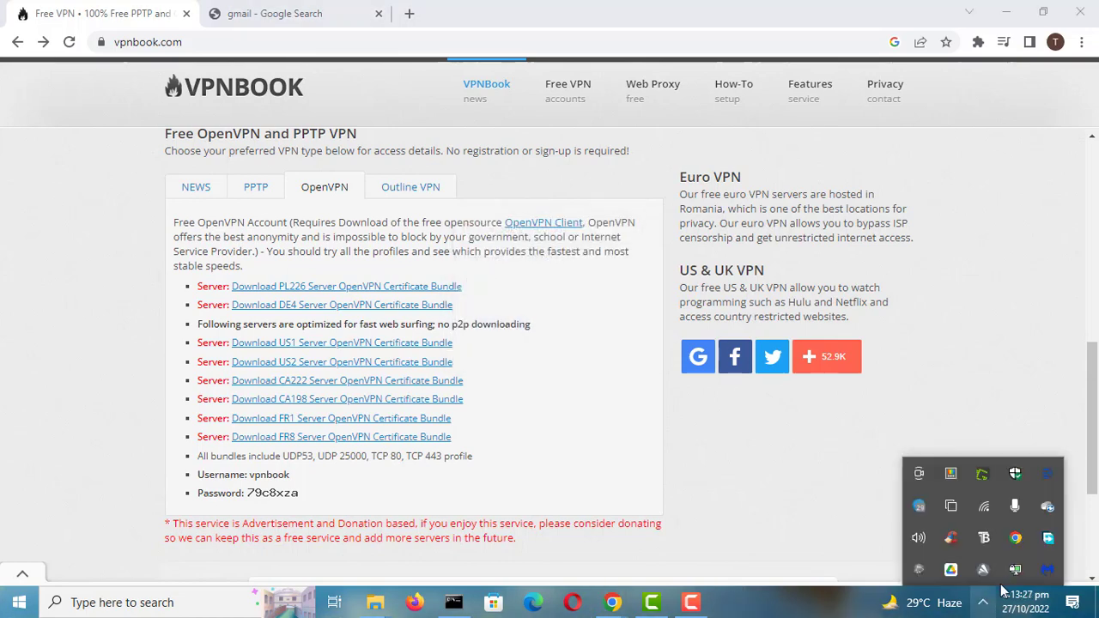
pyautogui.moveTo(1015, 570)
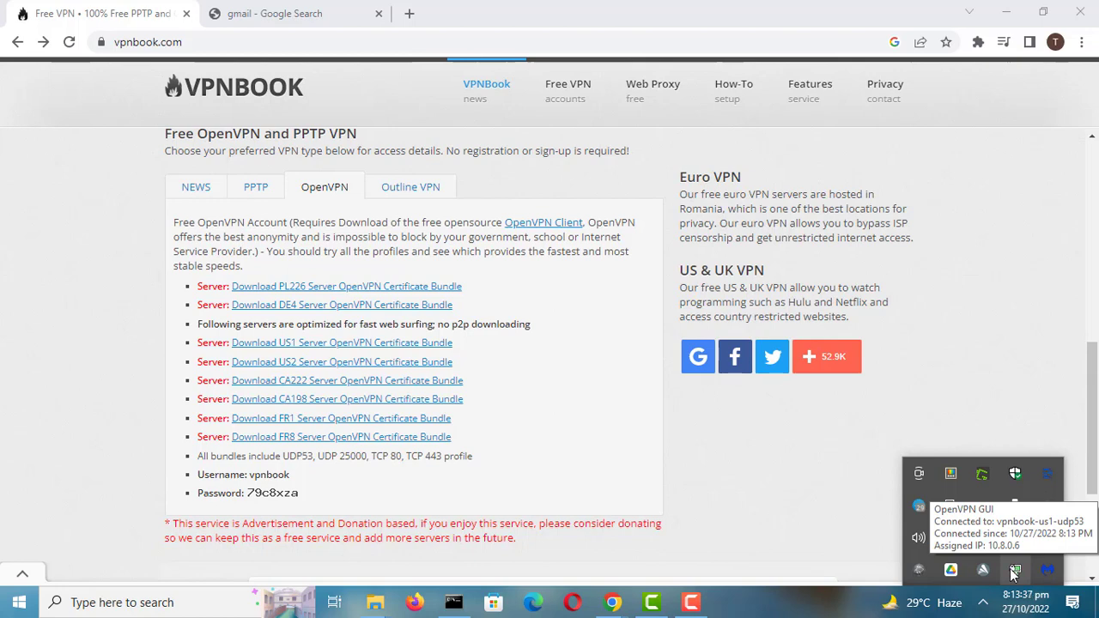
pyautogui.click(786, 480)
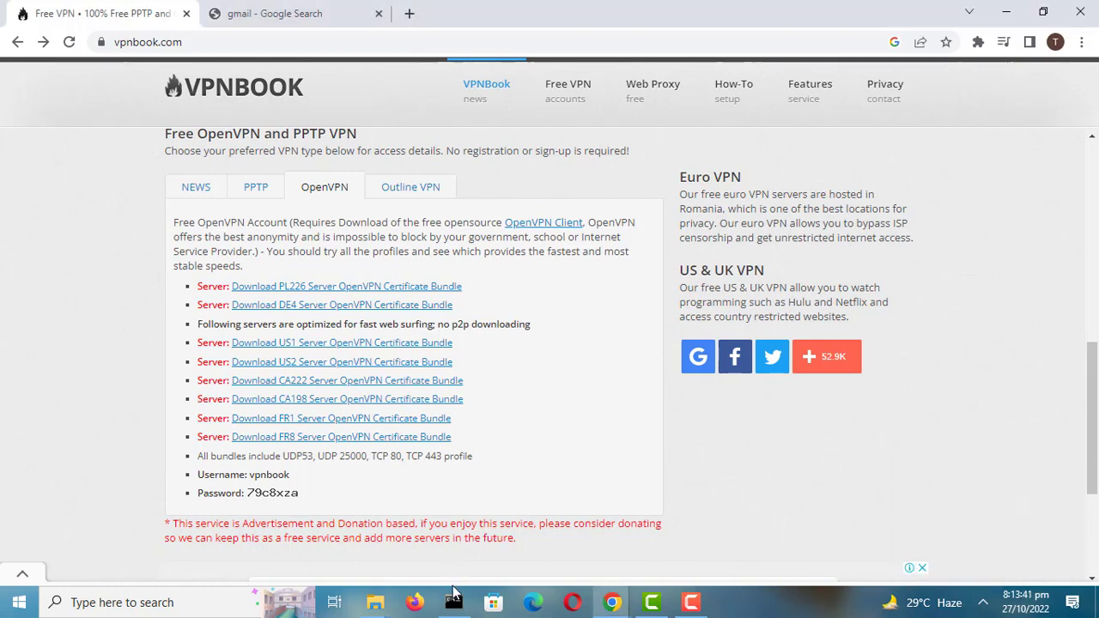